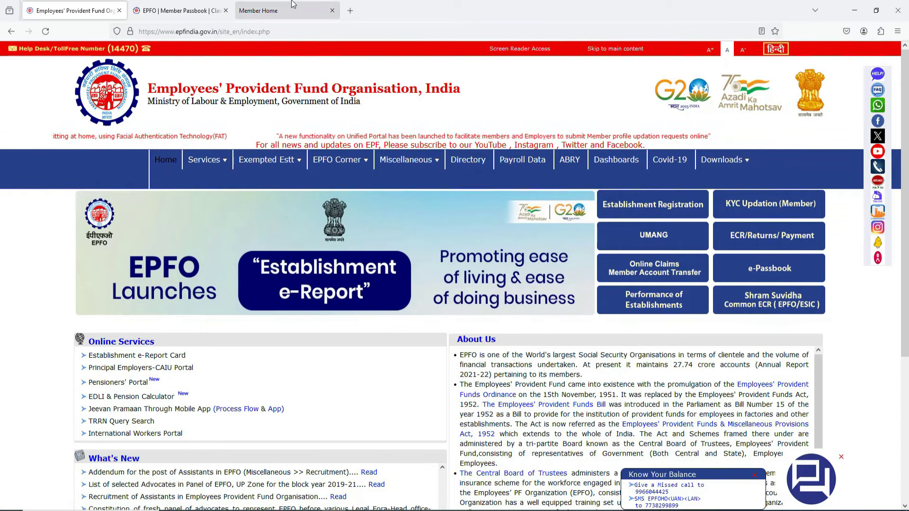
Switch to the member portal page, postpone the e-nomination filing and open the member's service history
left_click(293, 6)
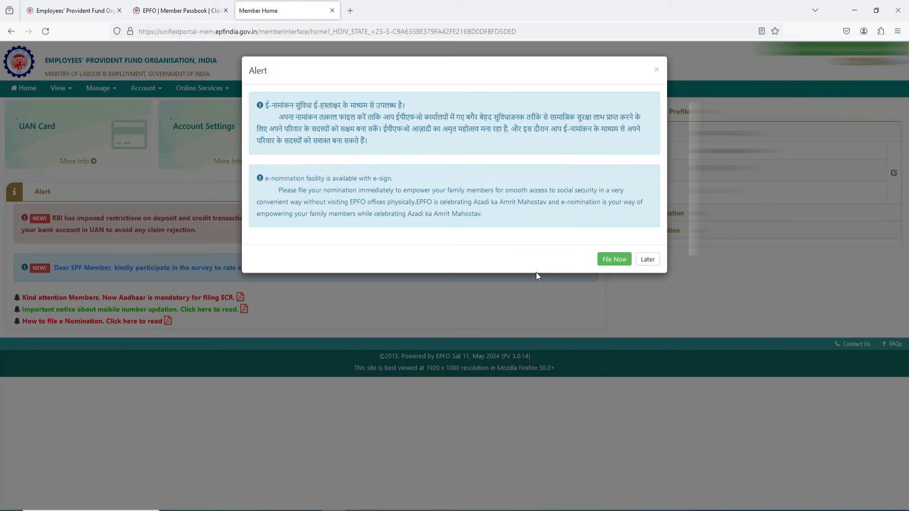
left_click(648, 260)
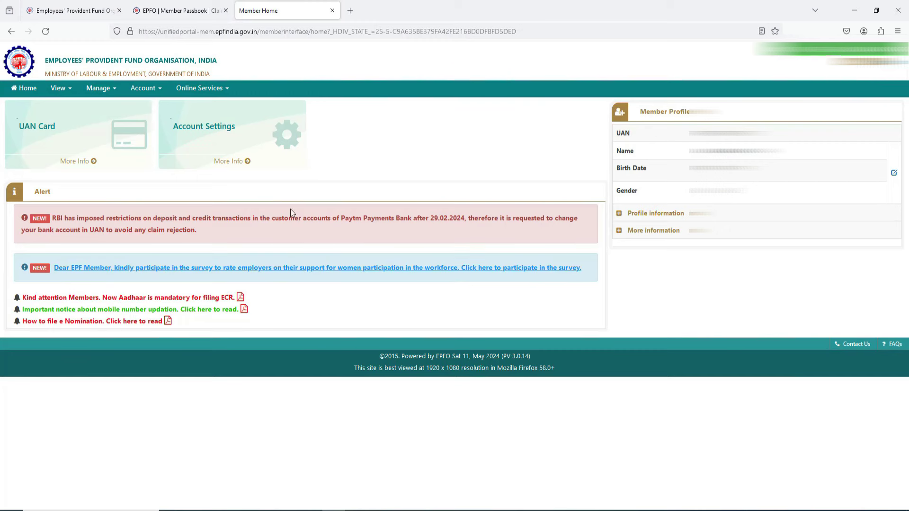
left_click(64, 90)
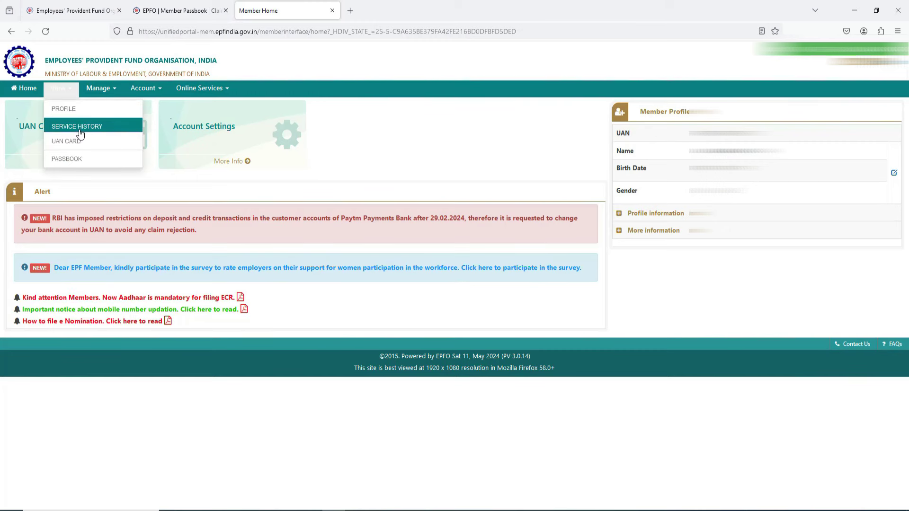
left_click(77, 126)
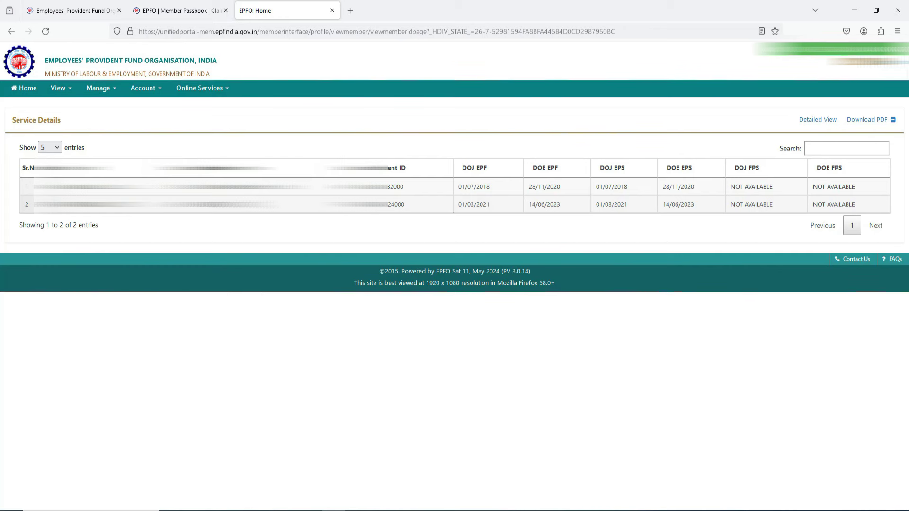
Open the One Member - One EPF Account transfer request and enter the present PF account number held in the trust
left_click(212, 93)
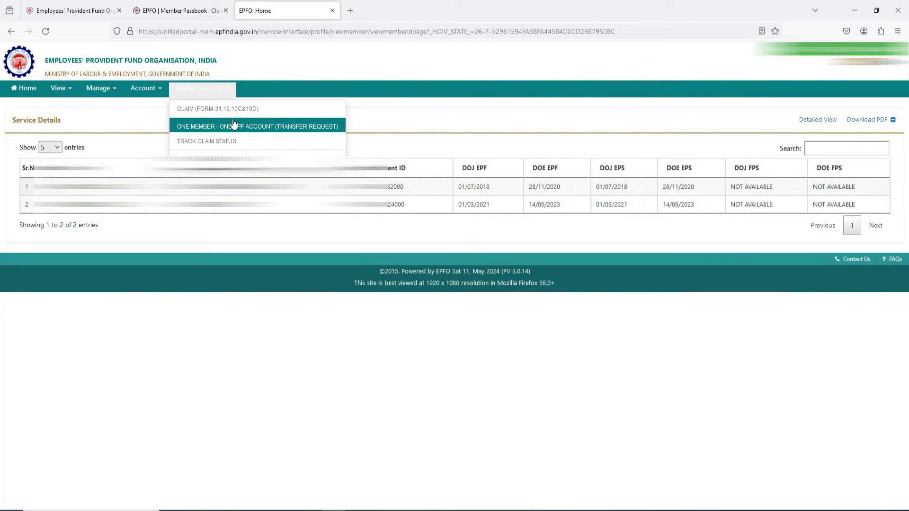
left_click(277, 127)
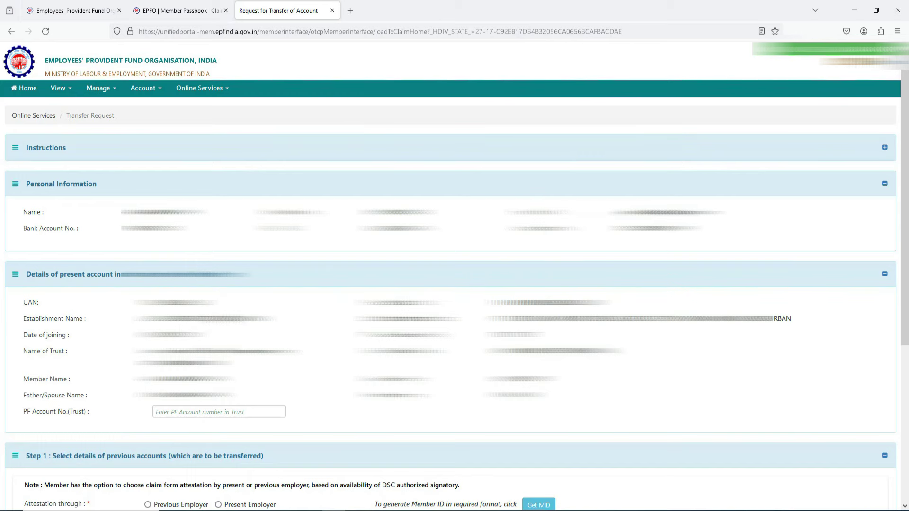
scroll(455, 279, "down", 2)
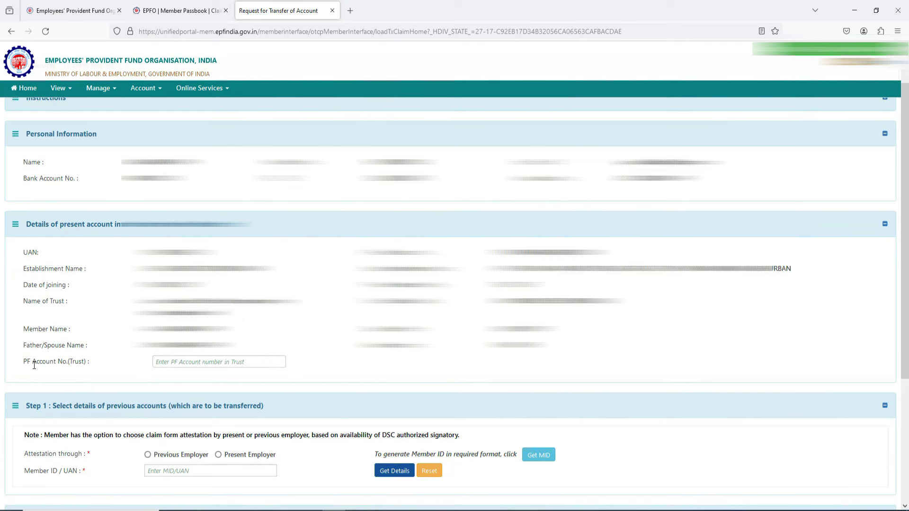
left_click(212, 362)
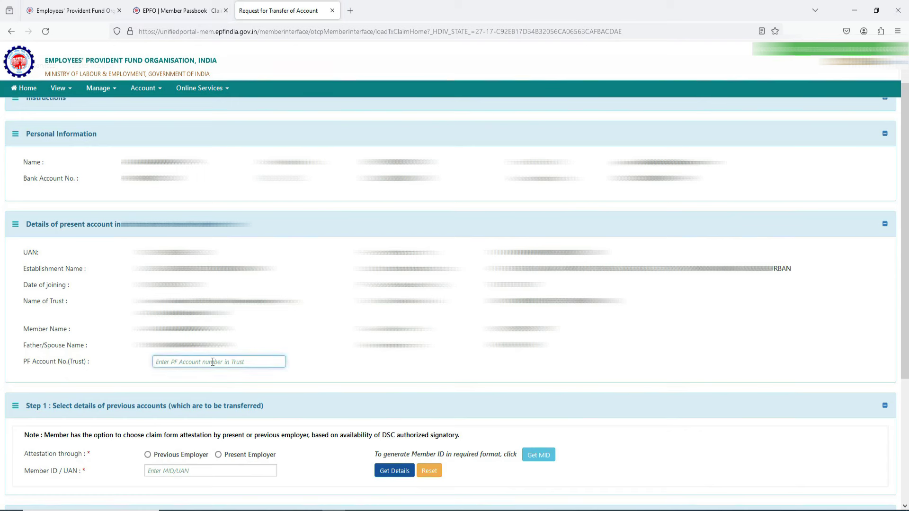
key("ctrl+v")
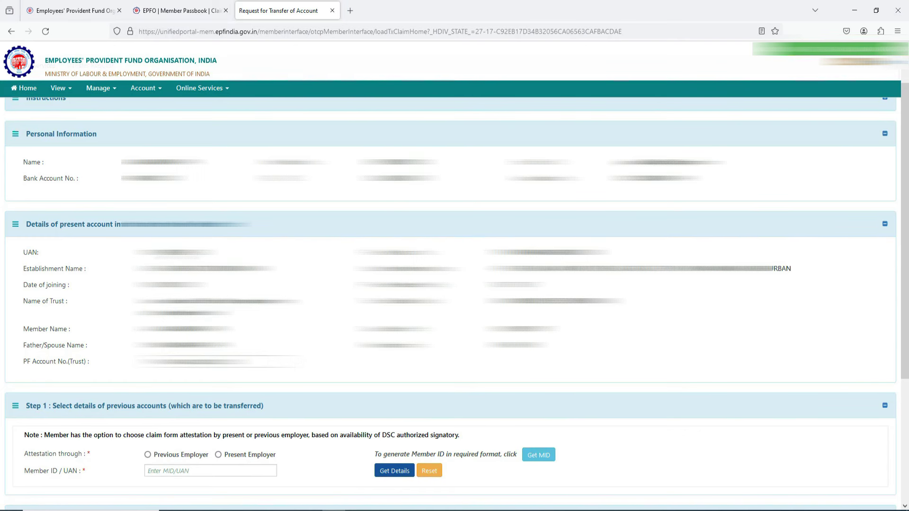
Retrieve the previous account details using the member's UAN, with attestation through Present Employer
scroll(303, 374, "down", 2)
left_click(256, 371)
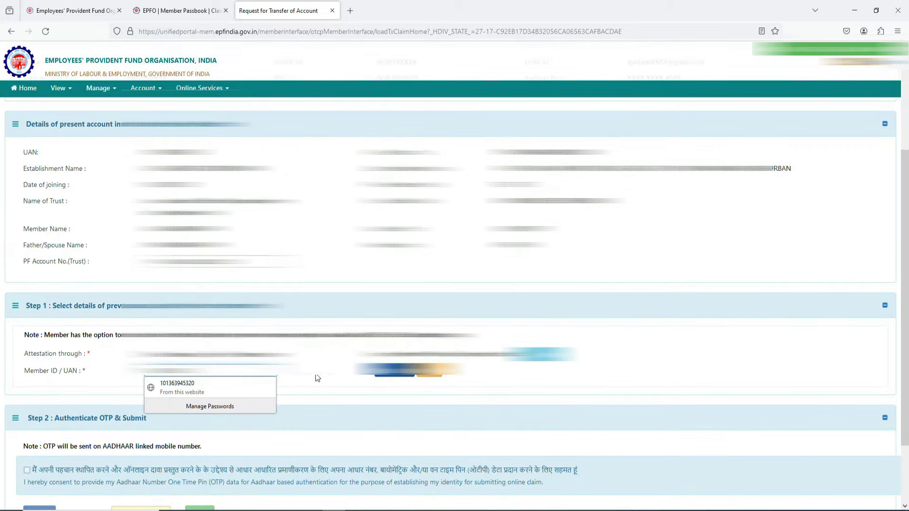
left_click(322, 371)
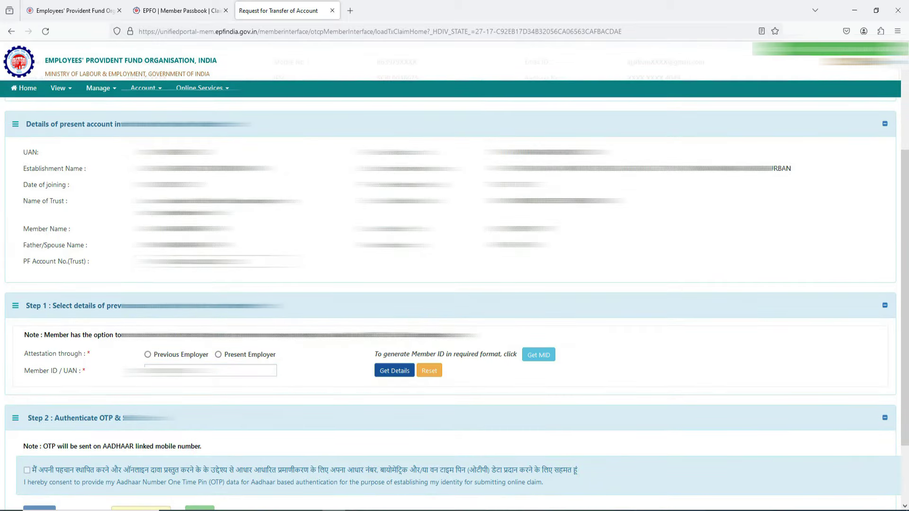
left_click(208, 370)
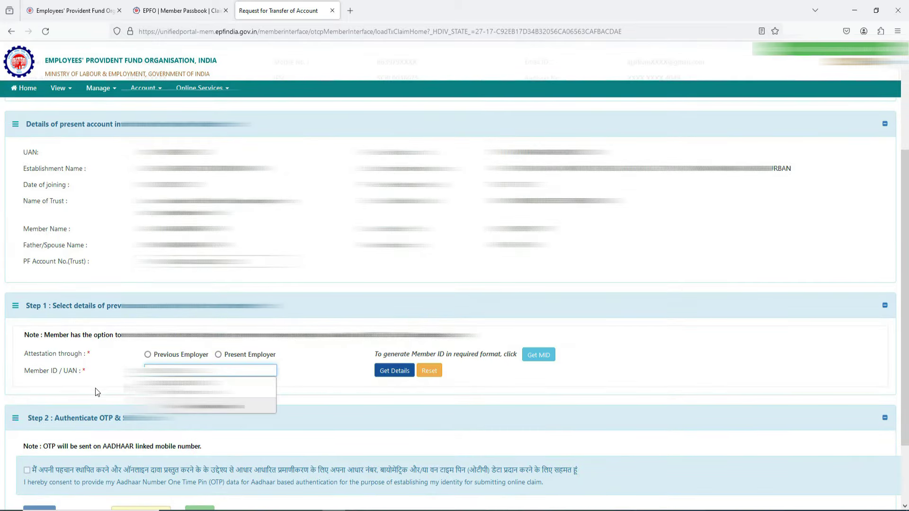
left_click(227, 387)
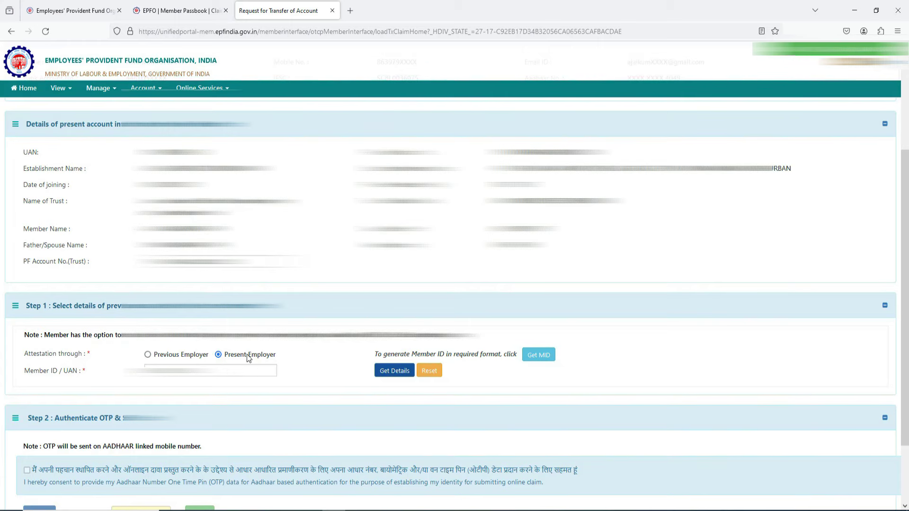
left_click(389, 374)
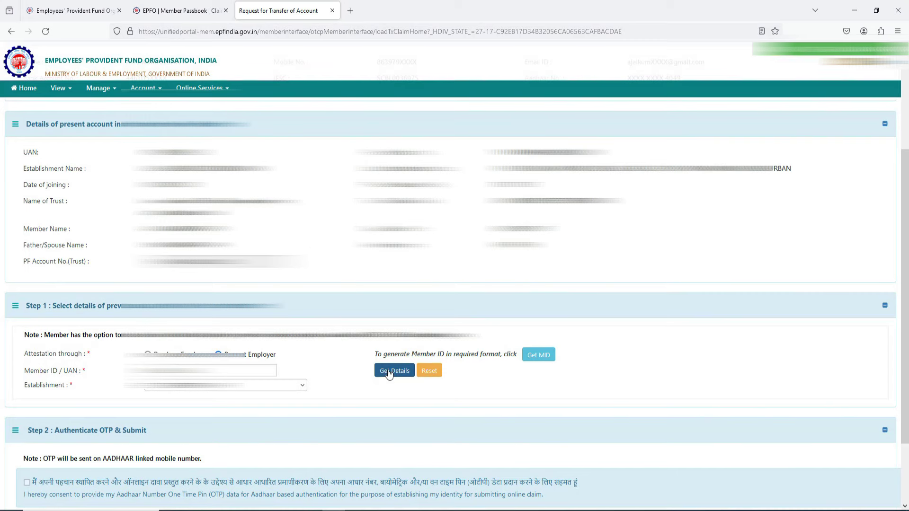
Choose the previous establishment and tick its listed member account for transfer
scroll(327, 356, "down", 2)
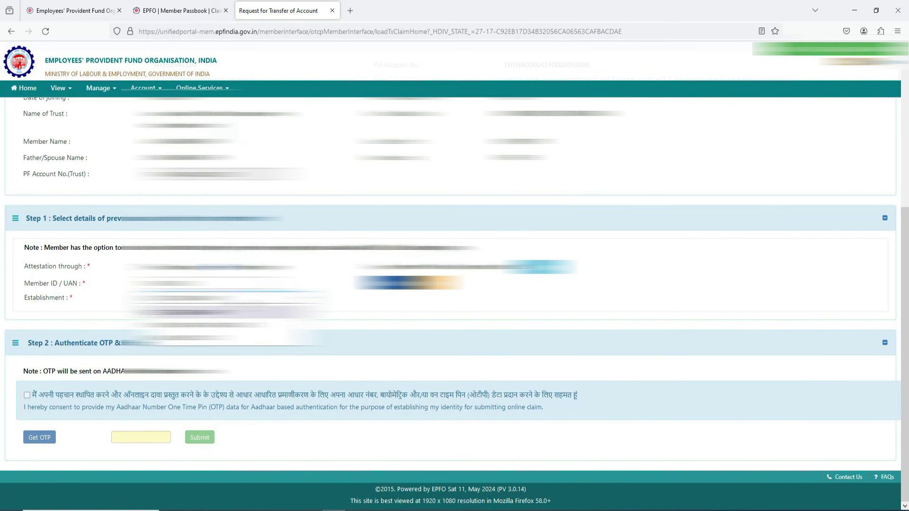
key("Down")
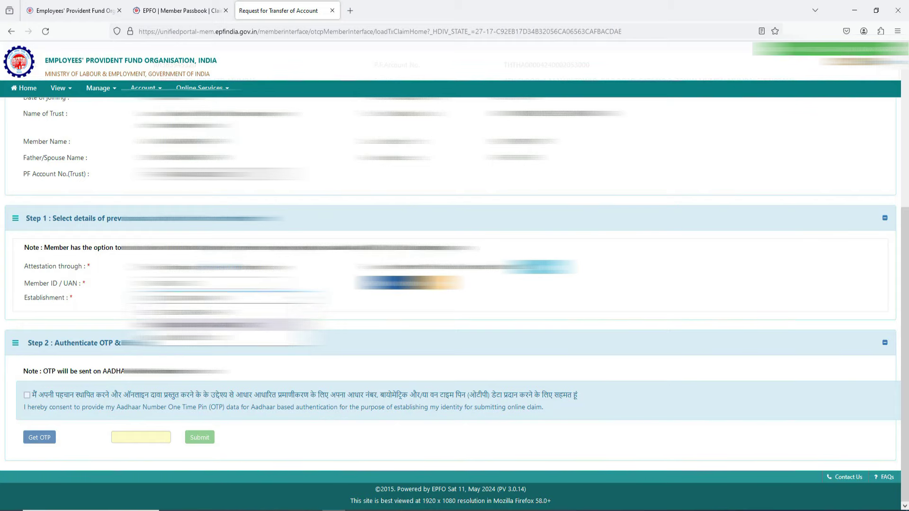
key("Down")
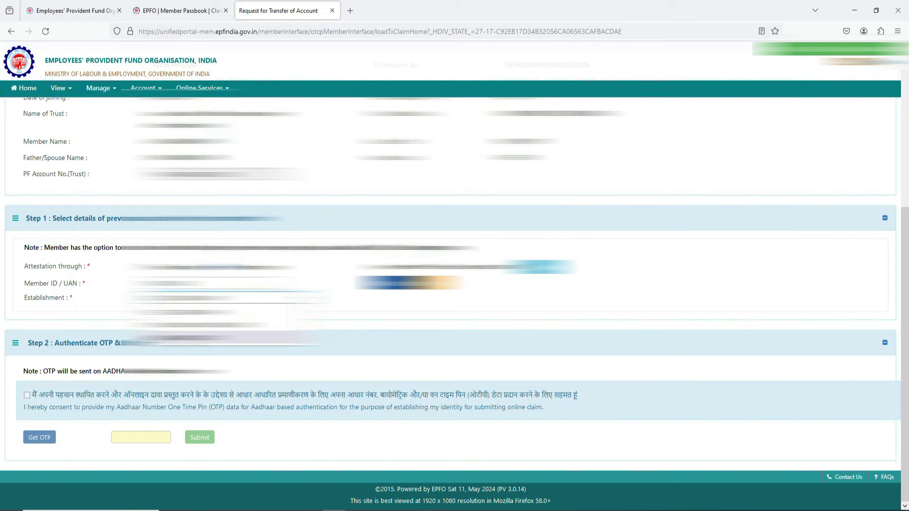
key("Up")
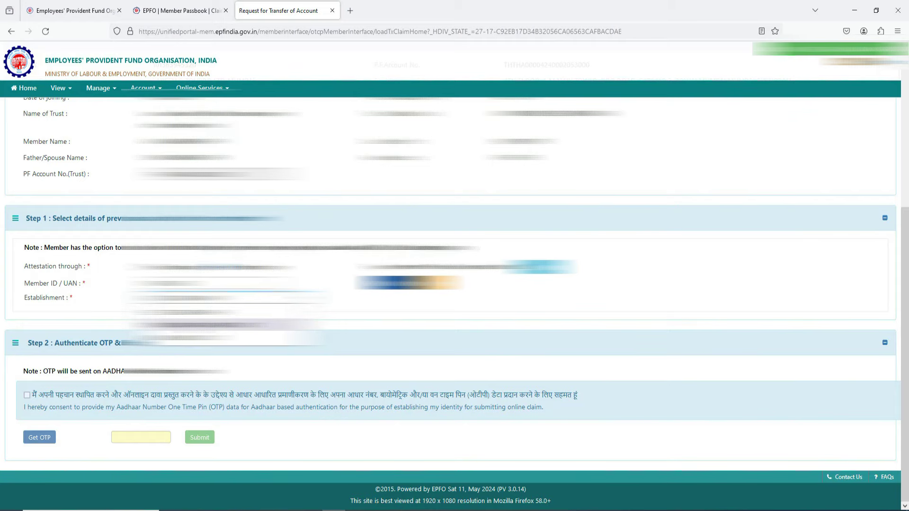
key("Return")
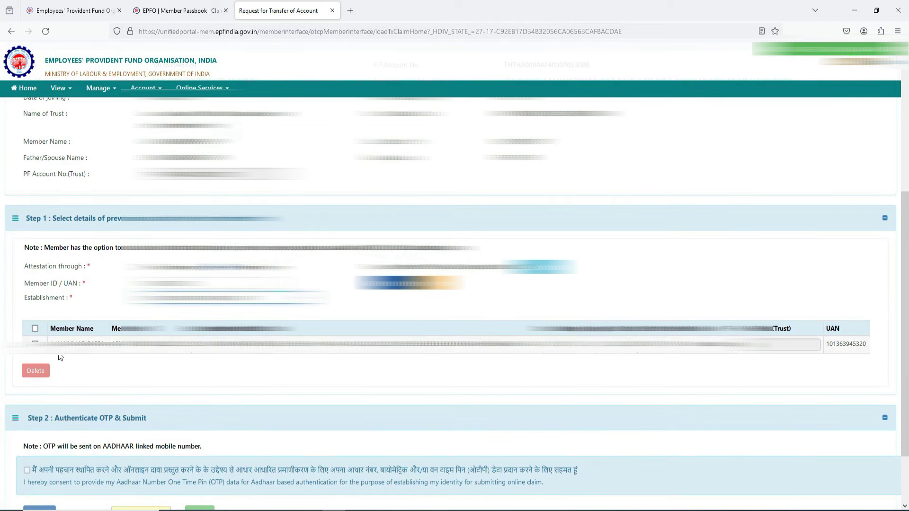
left_click(35, 329)
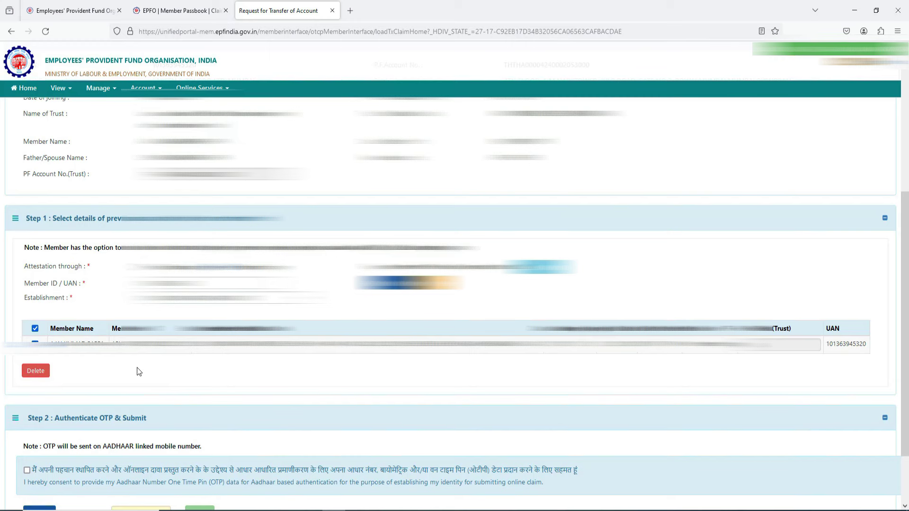
Consent to Aadhaar-based authentication and request an OTP on the linked mobile number
scroll(138, 367, "down", 3)
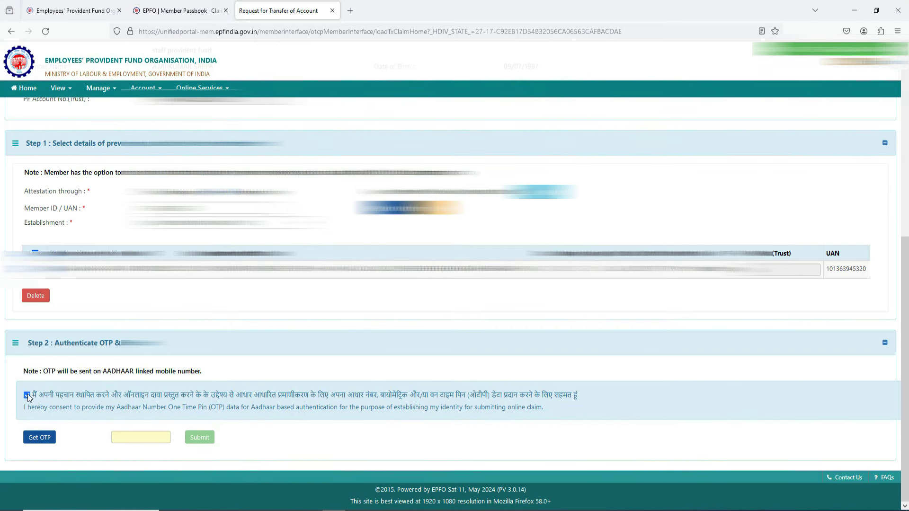
left_click(35, 440)
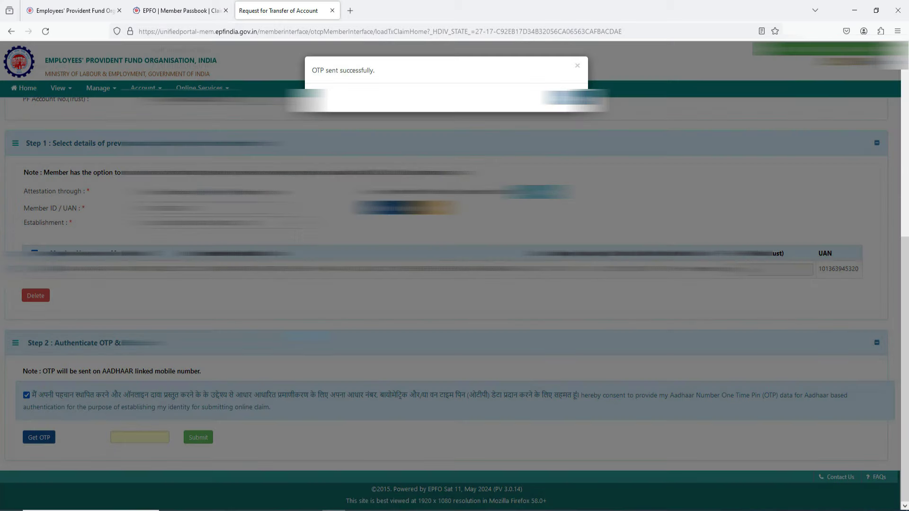
left_click(262, 385)
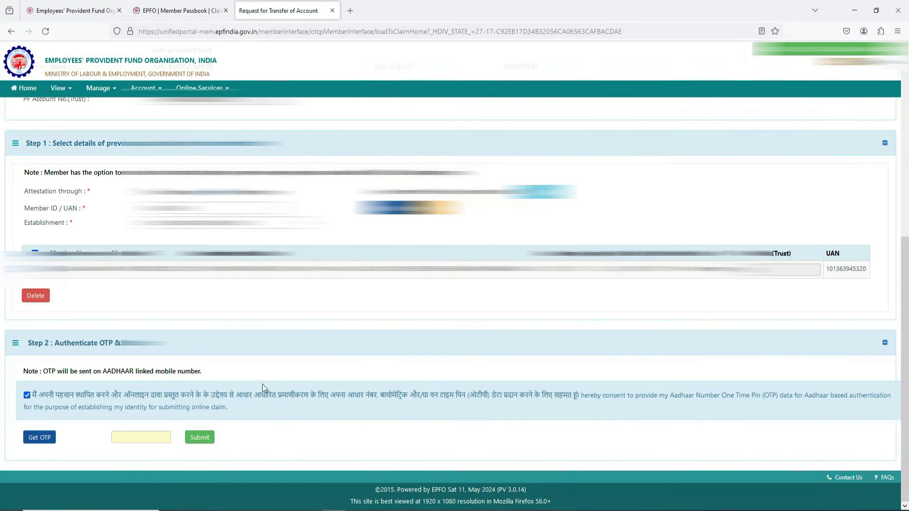
Enter the received OTP and submit the transfer request
left_click(146, 439)
key("ctrl+v")
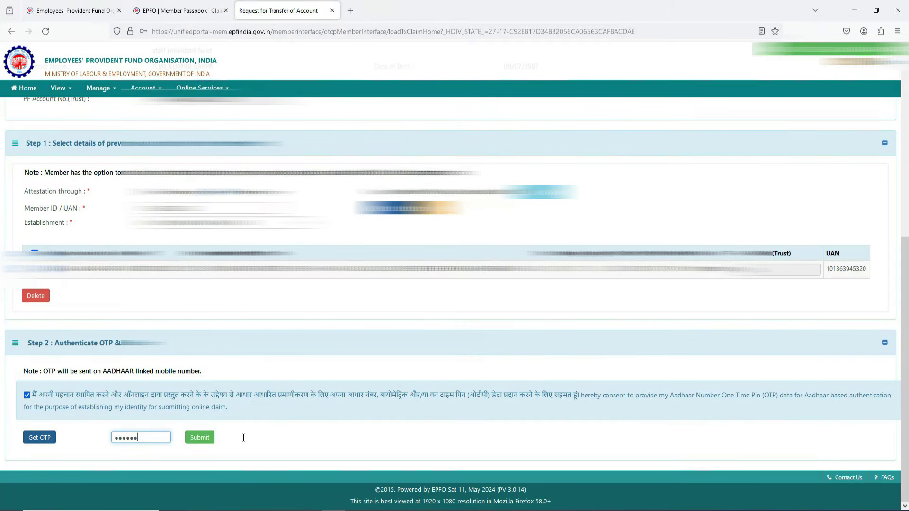
left_click(192, 438)
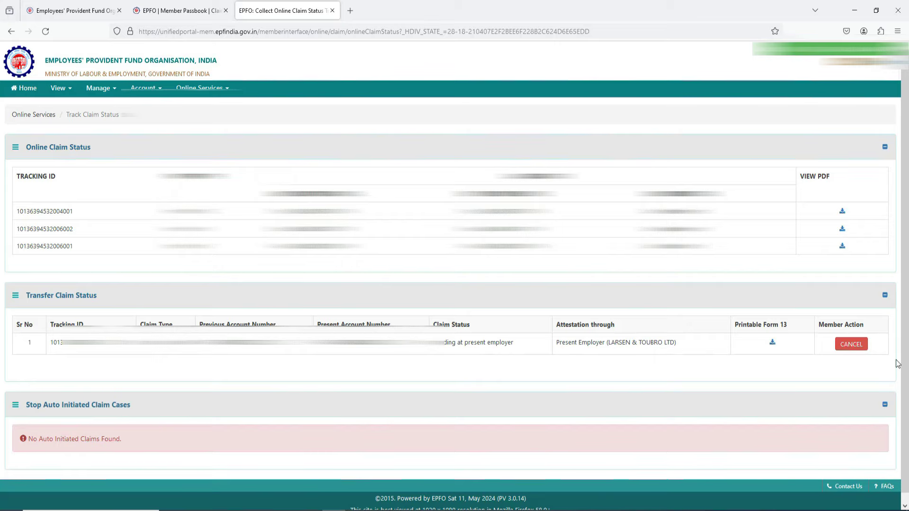
Open the printable Form 13 of the transfer claim, look through both pages and bring up its print preview
left_click(773, 343)
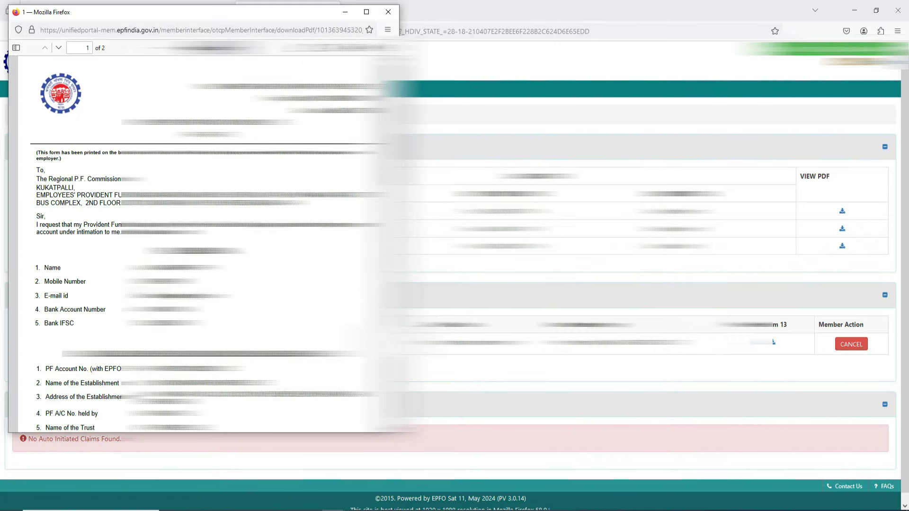
scroll(199, 241, "down", 15)
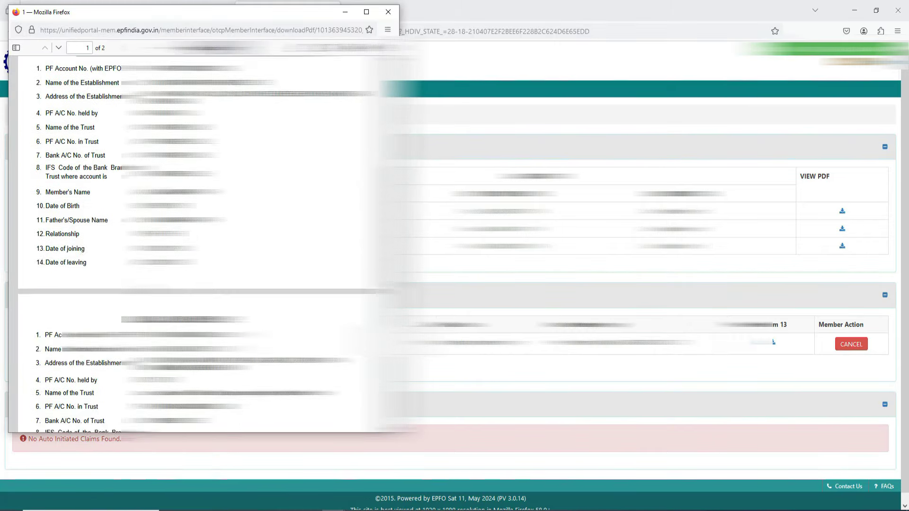
scroll(199, 242, "up", 15)
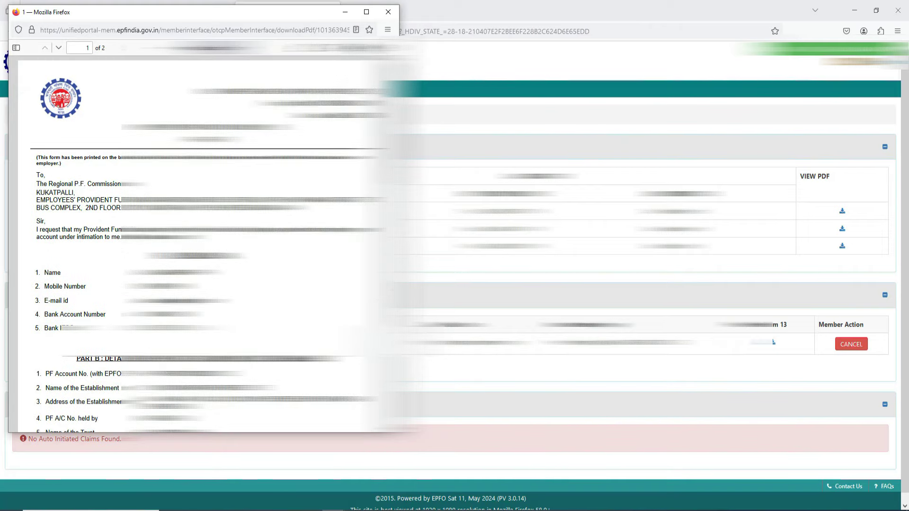
key("ctrl+p")
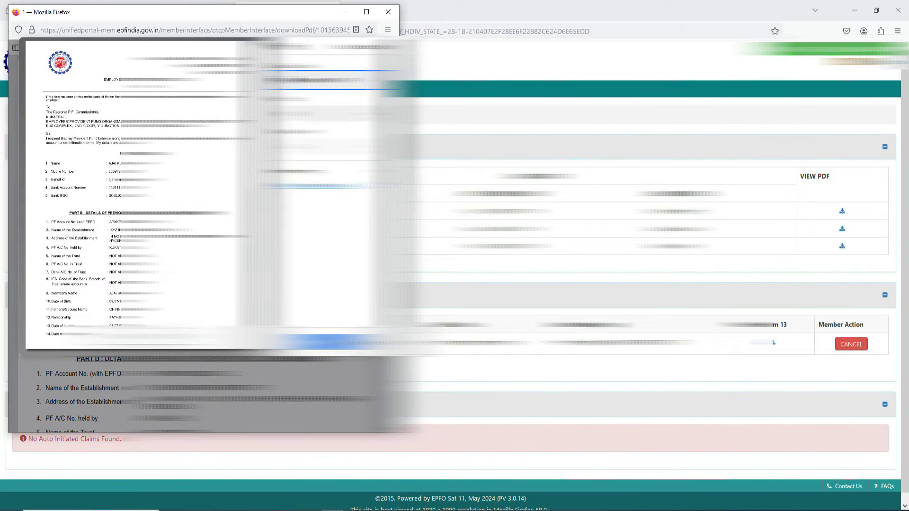